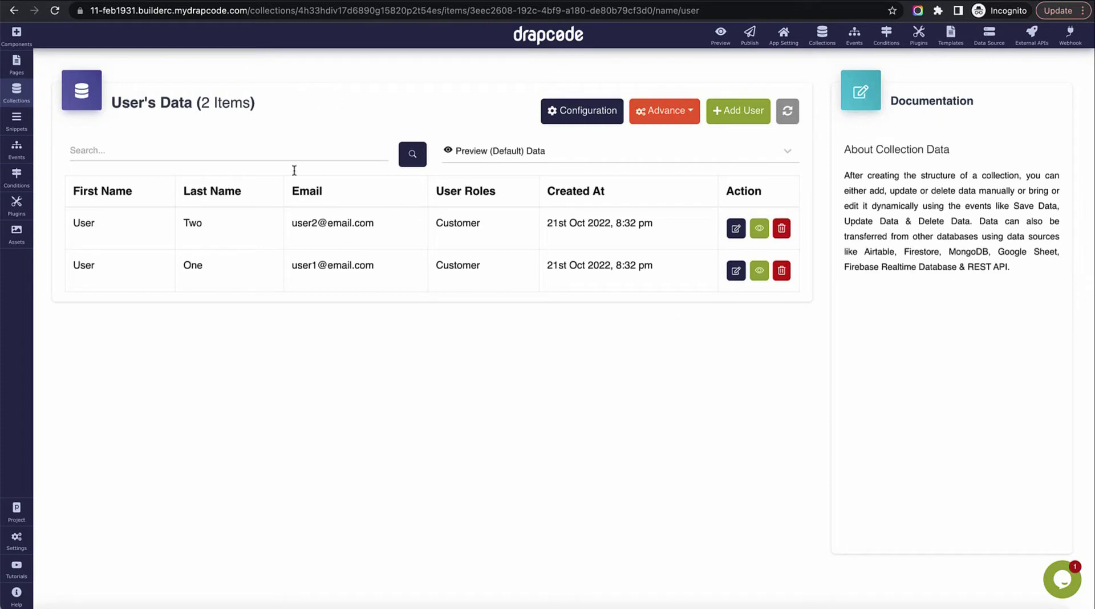
Step: Open the empty Product collection's data, then its Configuration view
left_click(19, 96)
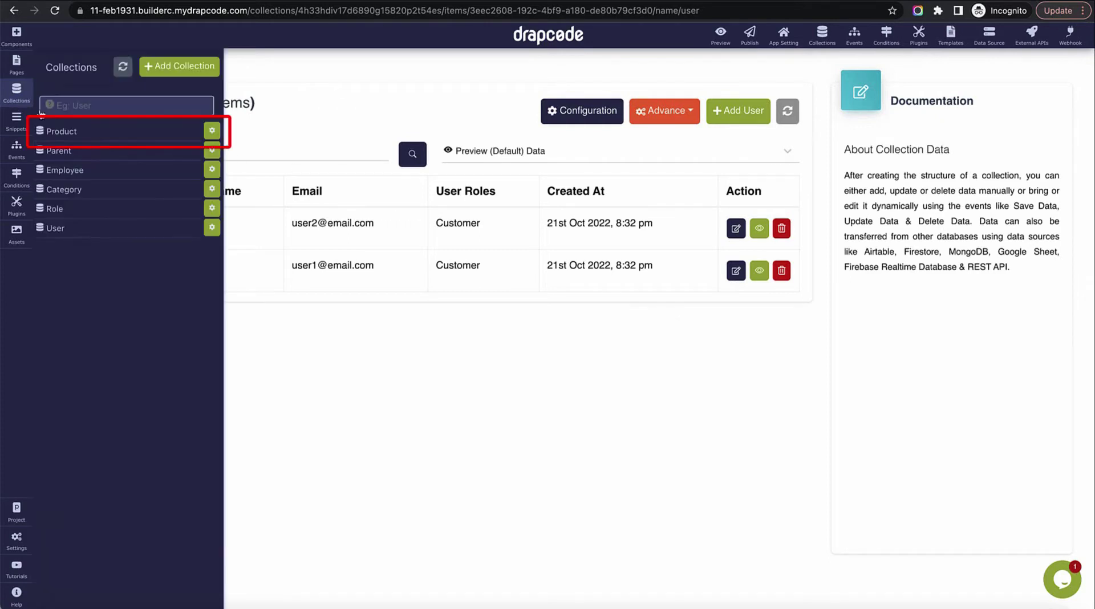
left_click(106, 139)
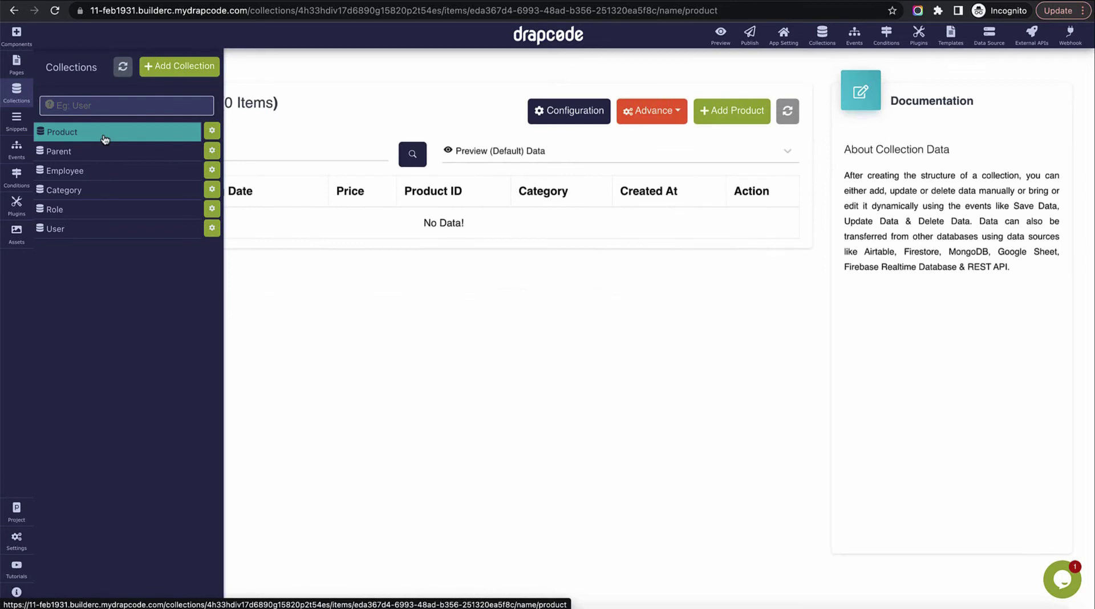
left_click(373, 112)
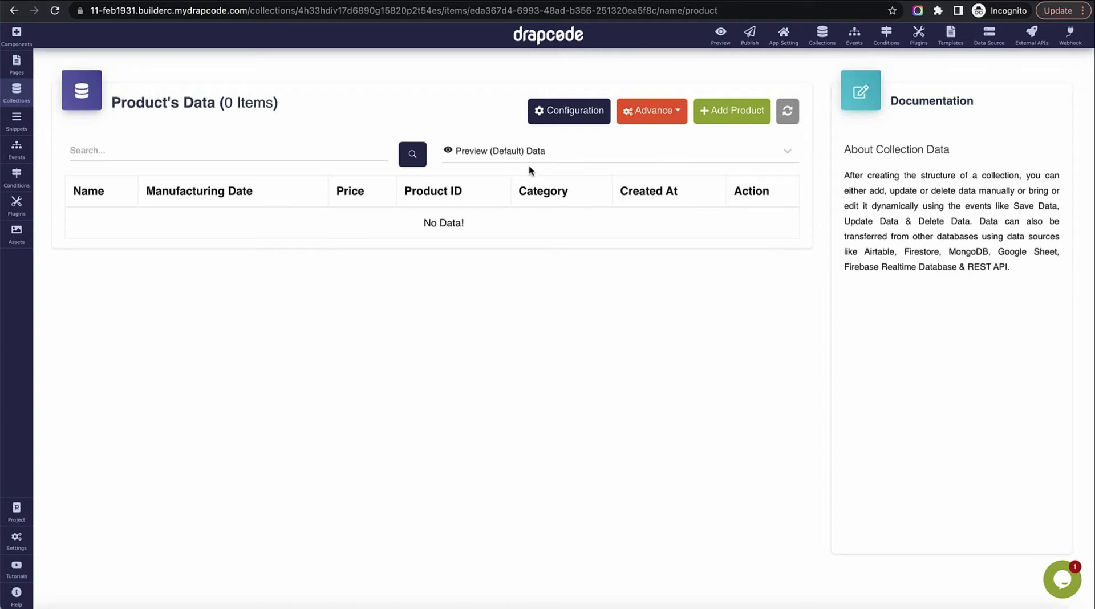
left_click(574, 112)
Step: Add a Reference field named Product Of User to the Product collection
left_click(745, 161)
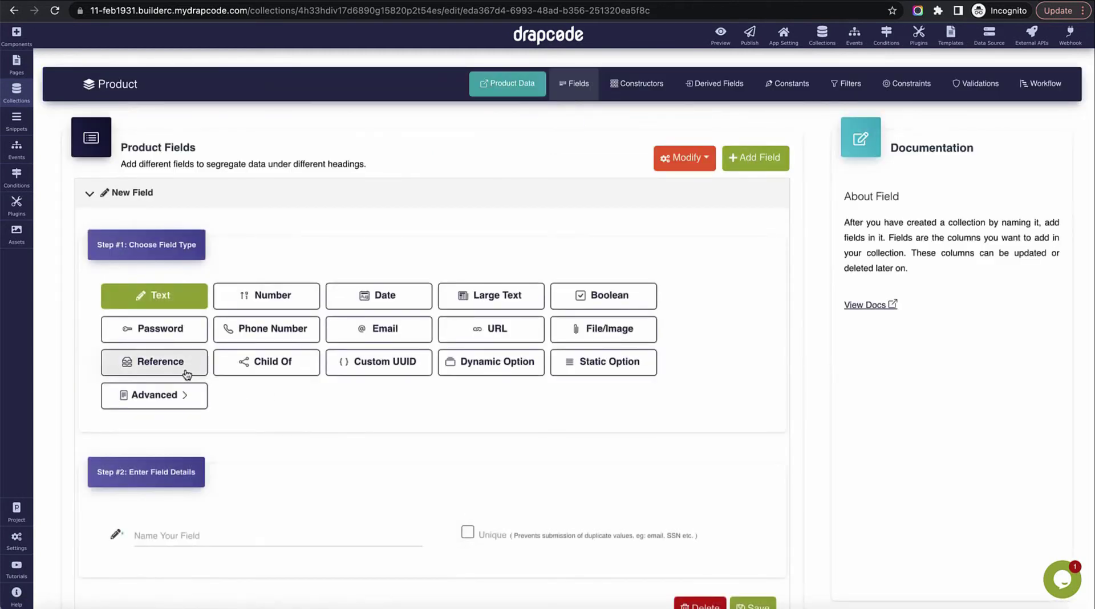
left_click(184, 362)
scroll(410, 405, "down", 5)
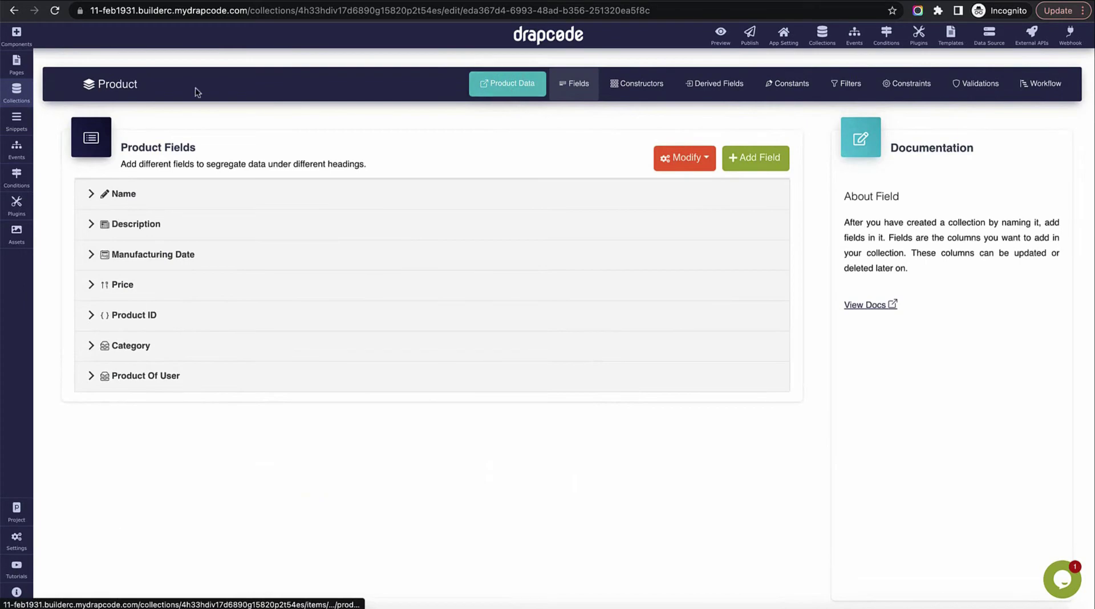
Step: Check the users' Customer roles in the User collection, then return to Product data
left_click(17, 89)
left_click(130, 233)
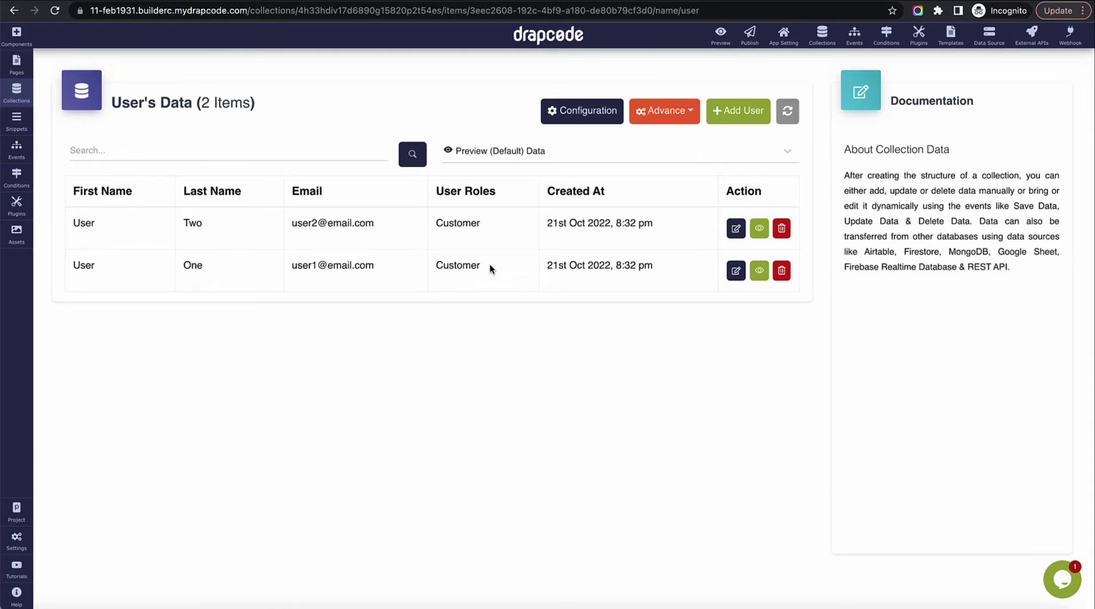
double_click(458, 222)
double_click(461, 267)
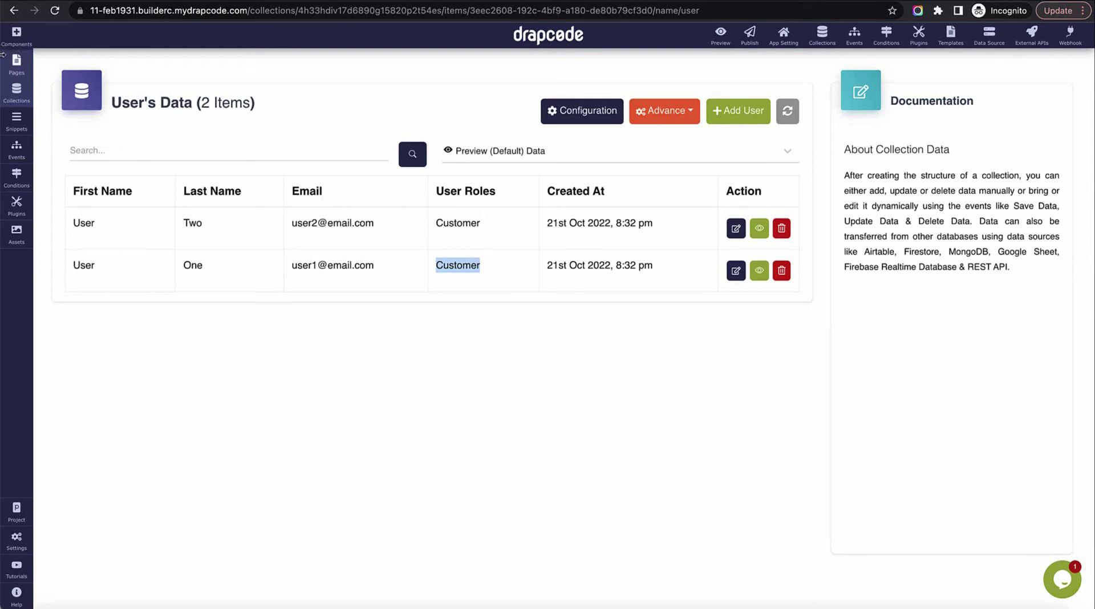
left_click(17, 92)
left_click(101, 134)
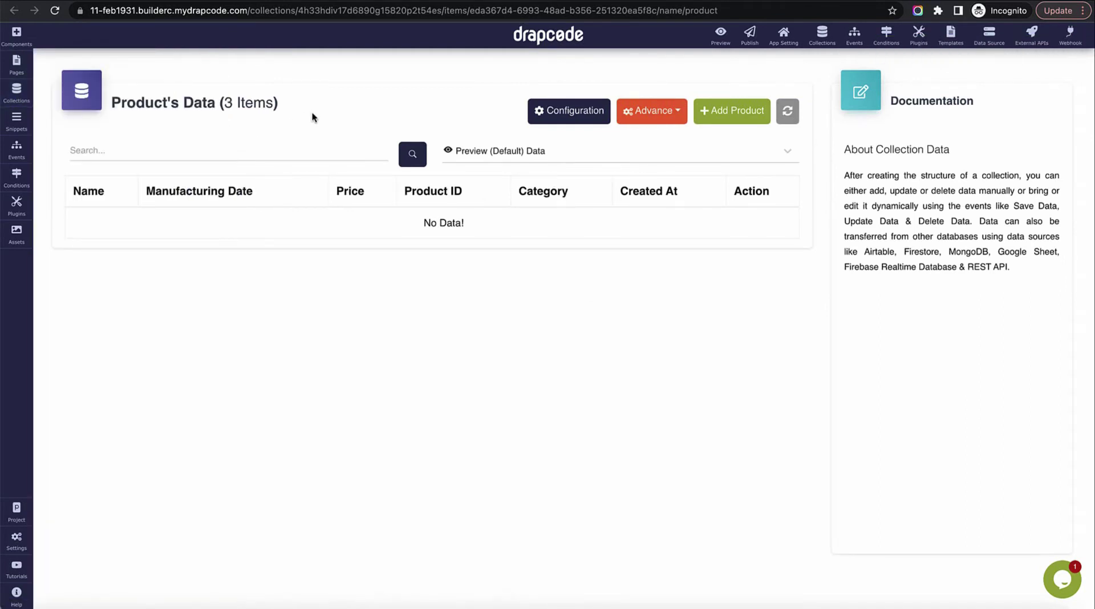
Step: Open the Dashboard page in the page editor
left_click(17, 66)
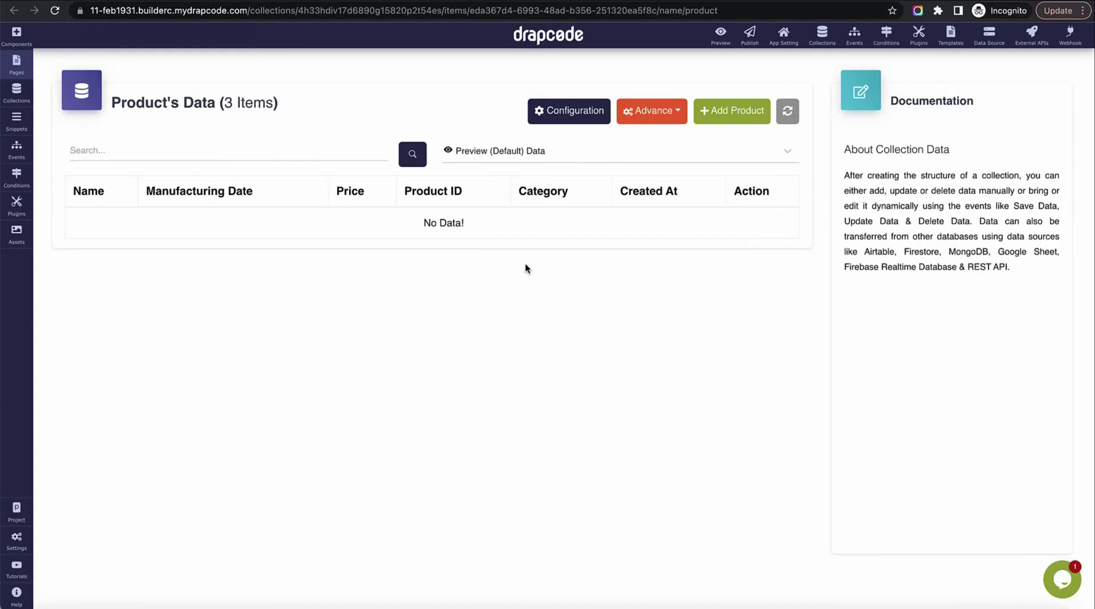
left_click(18, 67)
left_click(88, 210)
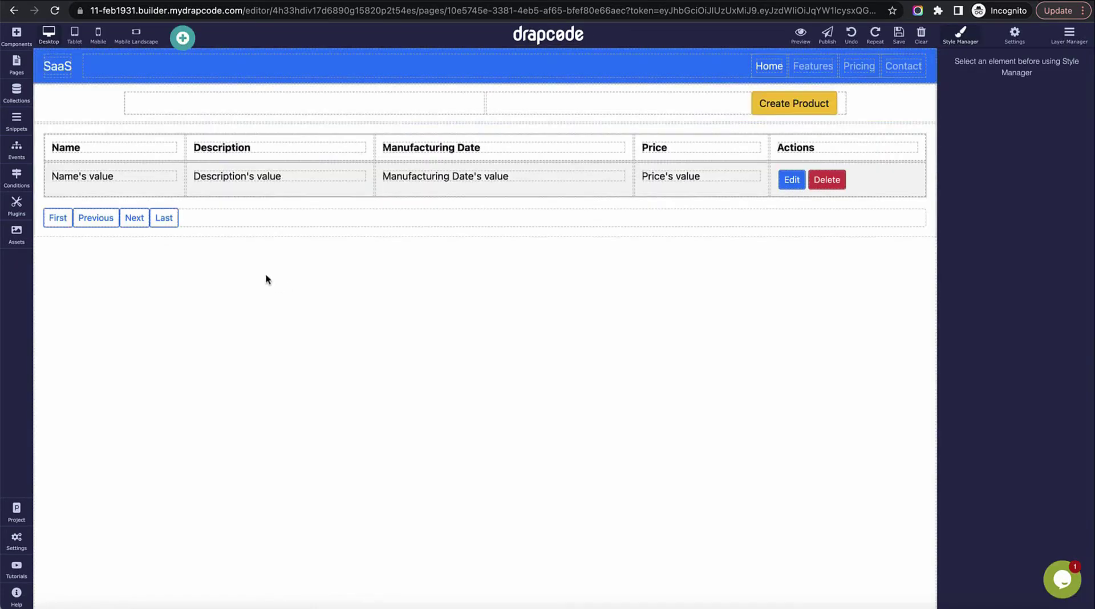
Step: Place a Heading beside Create Product that shows the logged-in user's Email
left_click(15, 35)
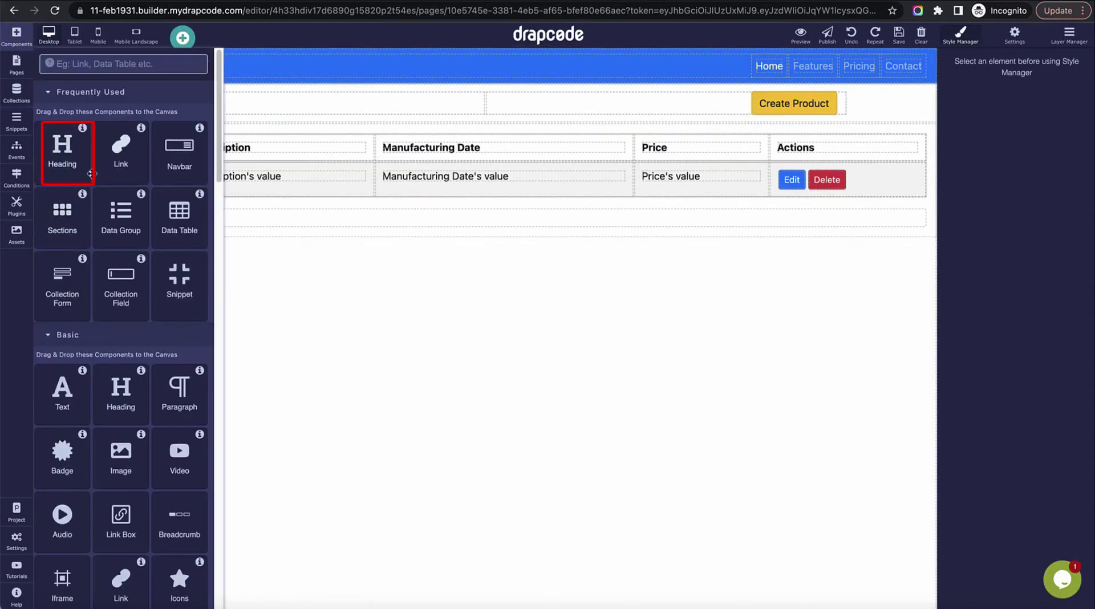
left_click_drag(62, 153, 295, 108)
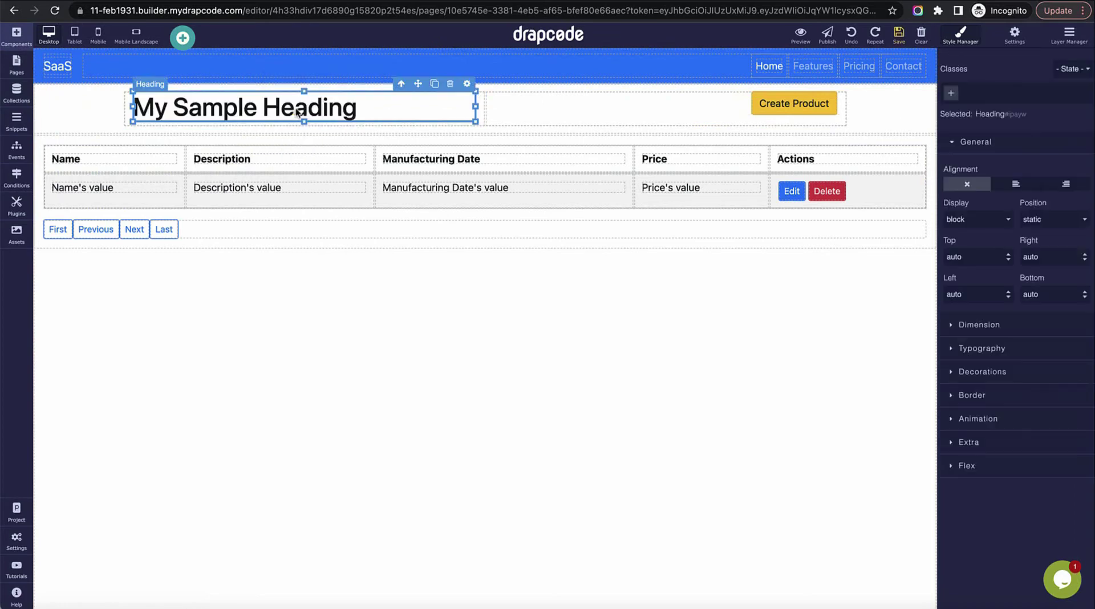
left_click(466, 85)
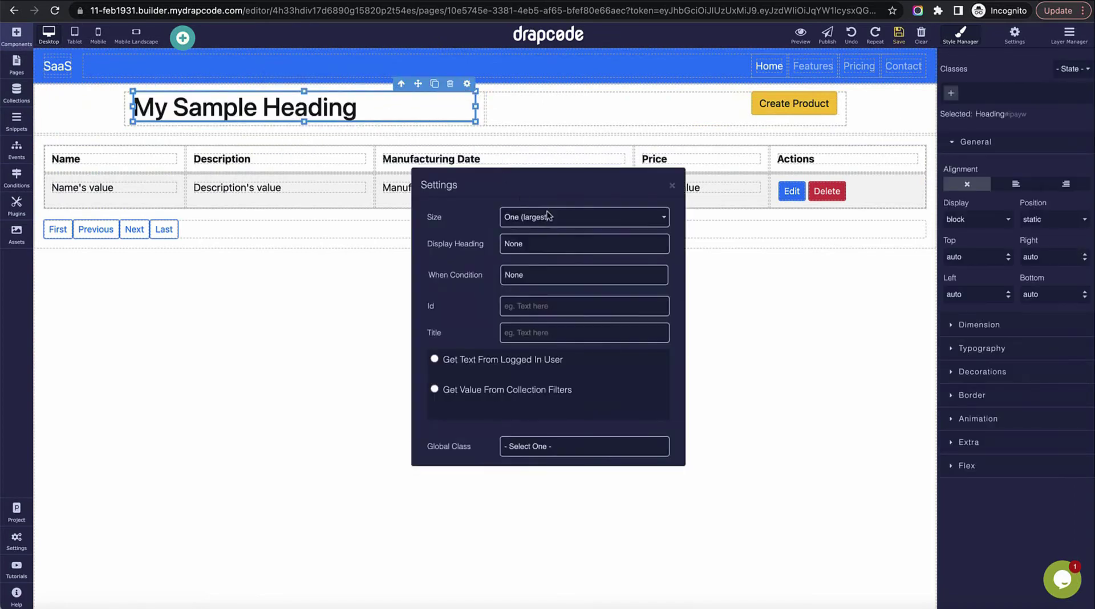
left_click(434, 359)
left_click(525, 407)
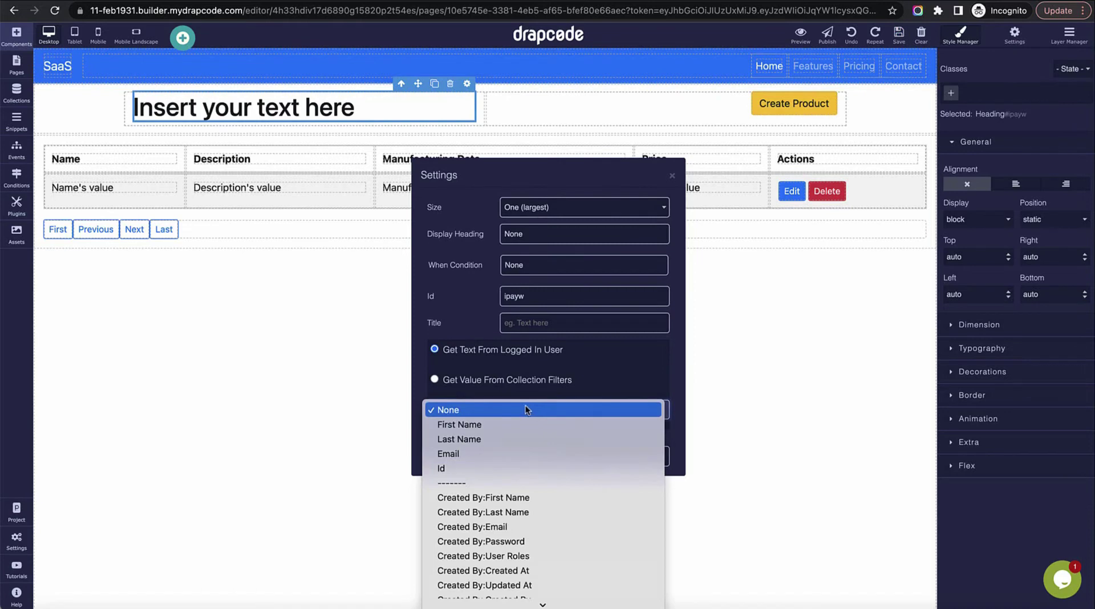
left_click(528, 453)
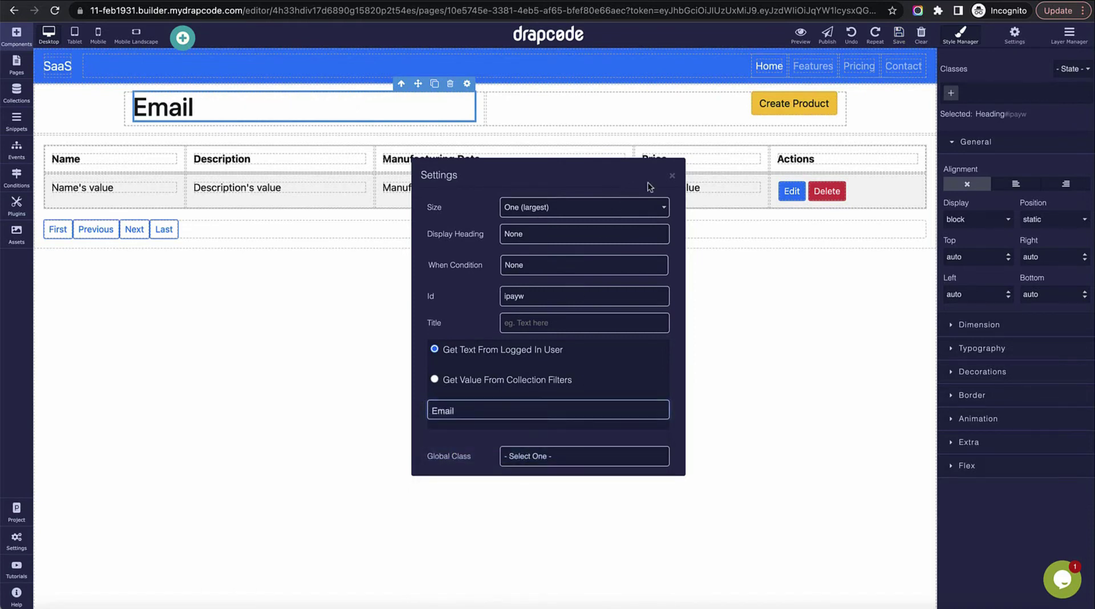
left_click(672, 176)
Step: Set the heading size to Three and reload the dashboard preview
left_click(467, 84)
left_click(551, 209)
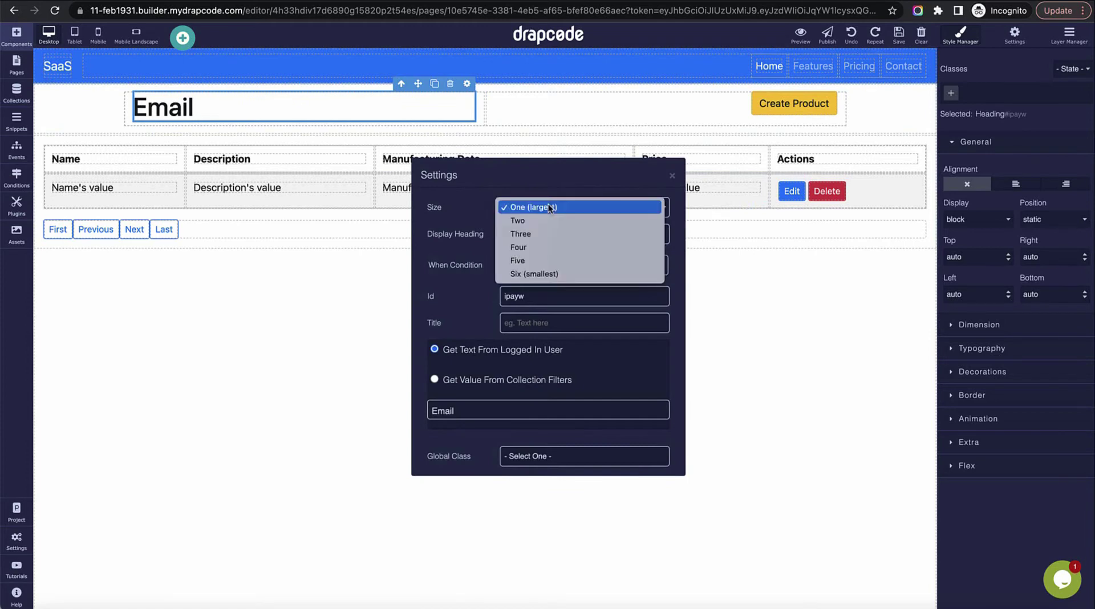
left_click(554, 234)
left_click(671, 176)
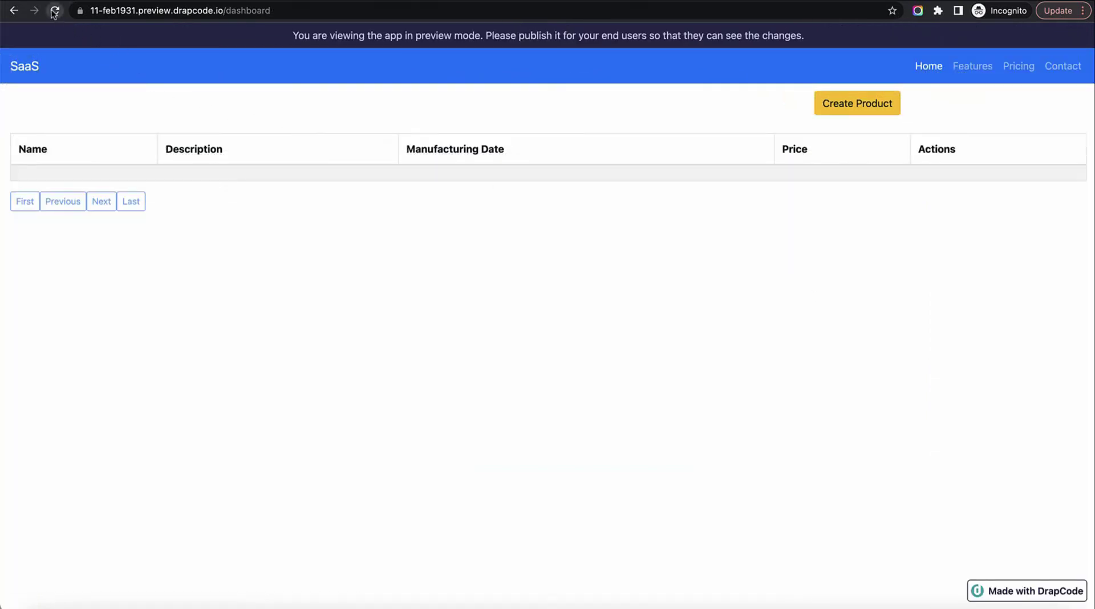
left_click(53, 11)
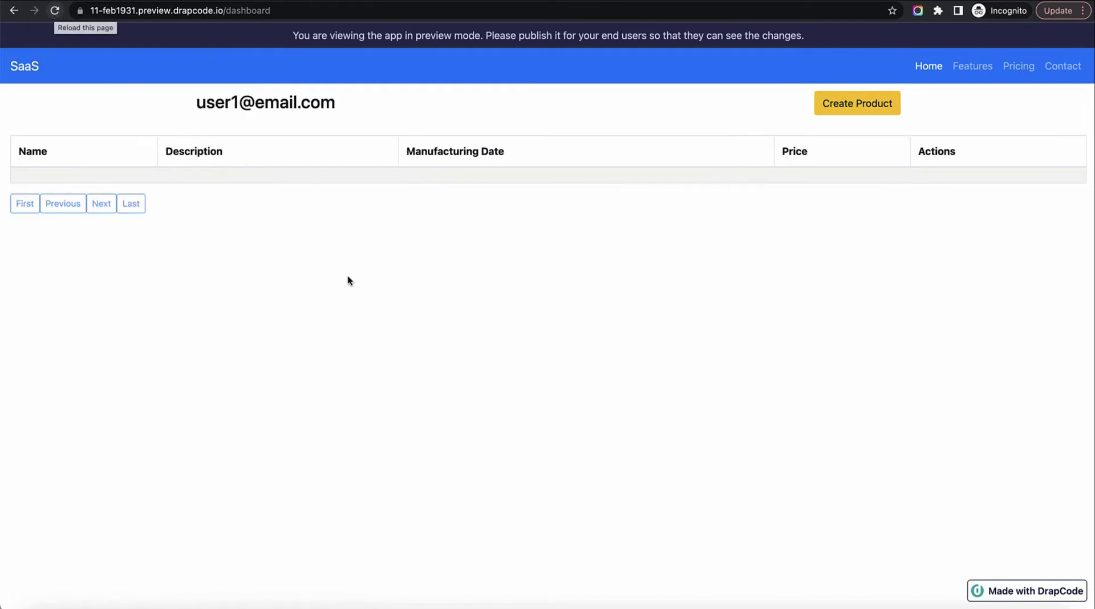
Step: Create product 'P1 By user 1', using the name as the description, dated 21 October 2022
left_click(854, 107)
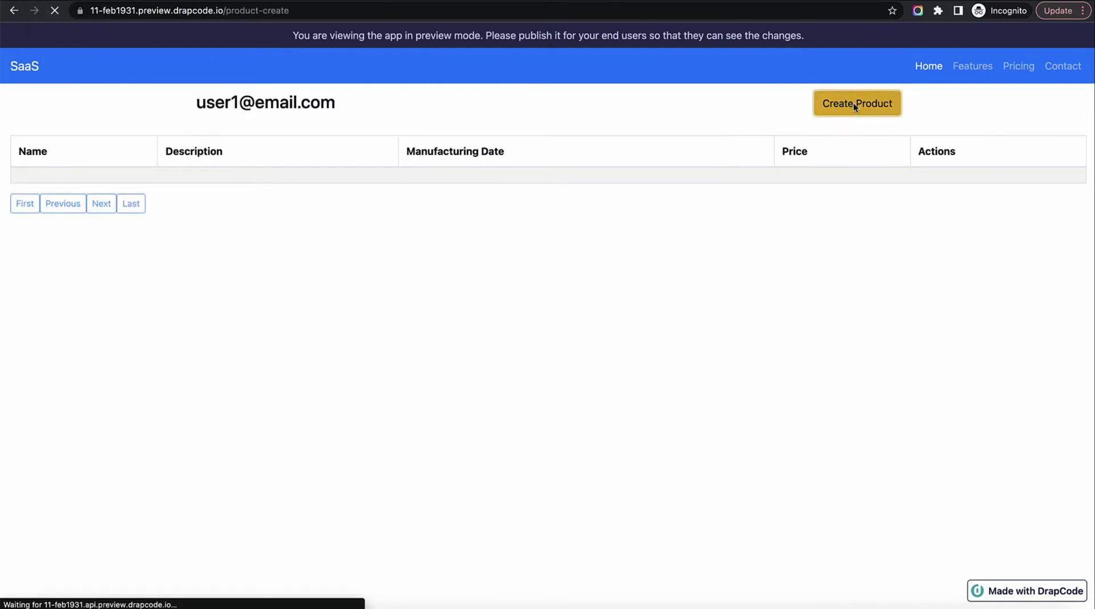
left_click(755, 146)
type("P1")
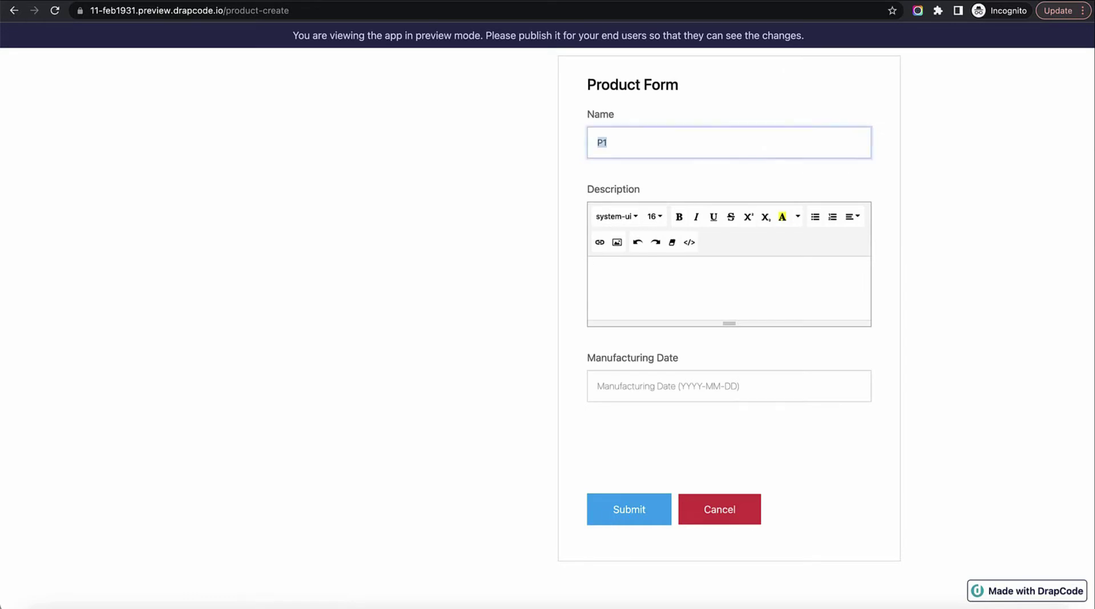
type(" By user 1")
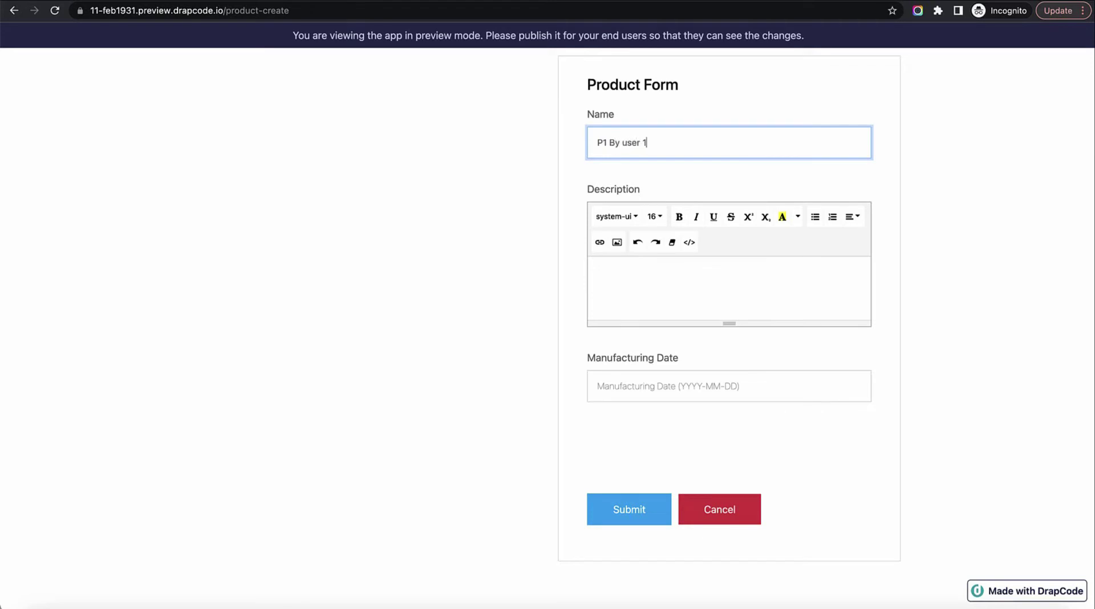
key("ctrl+a")
key("ctrl+c")
key("Tab")
key("ctrl+v")
left_click(674, 387)
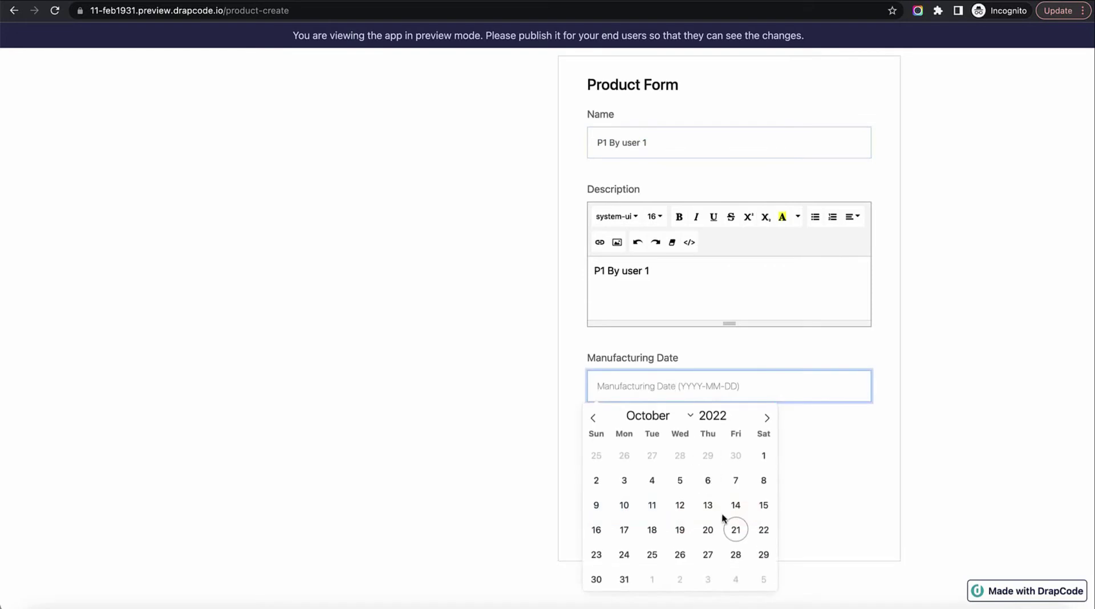
left_click(735, 529)
left_click(638, 510)
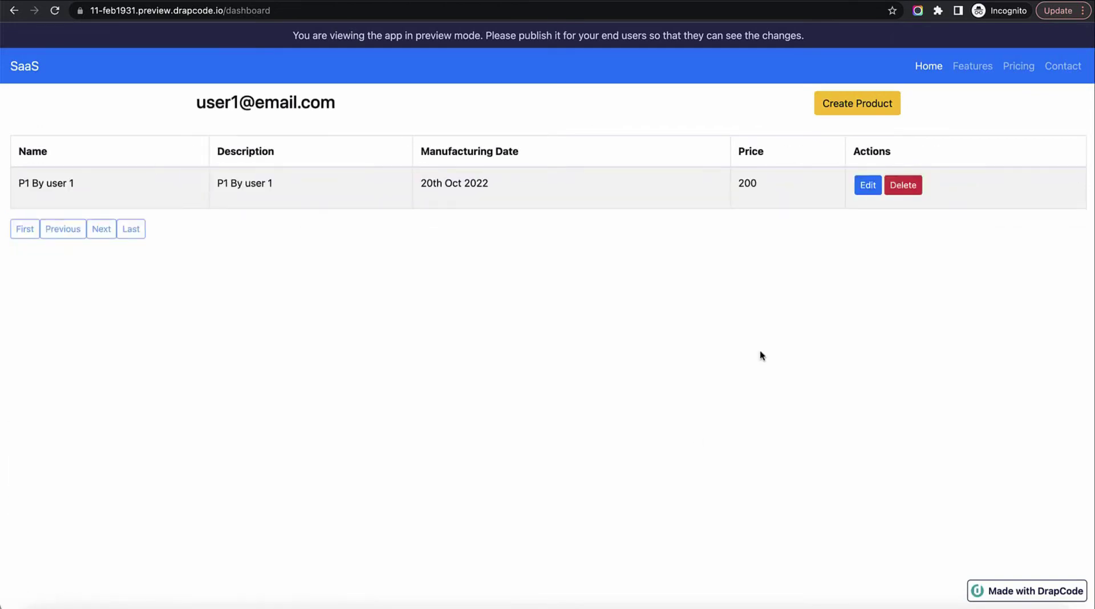
Step: Create product 'P2 By user 1' dated 14 October 2022
left_click(853, 106)
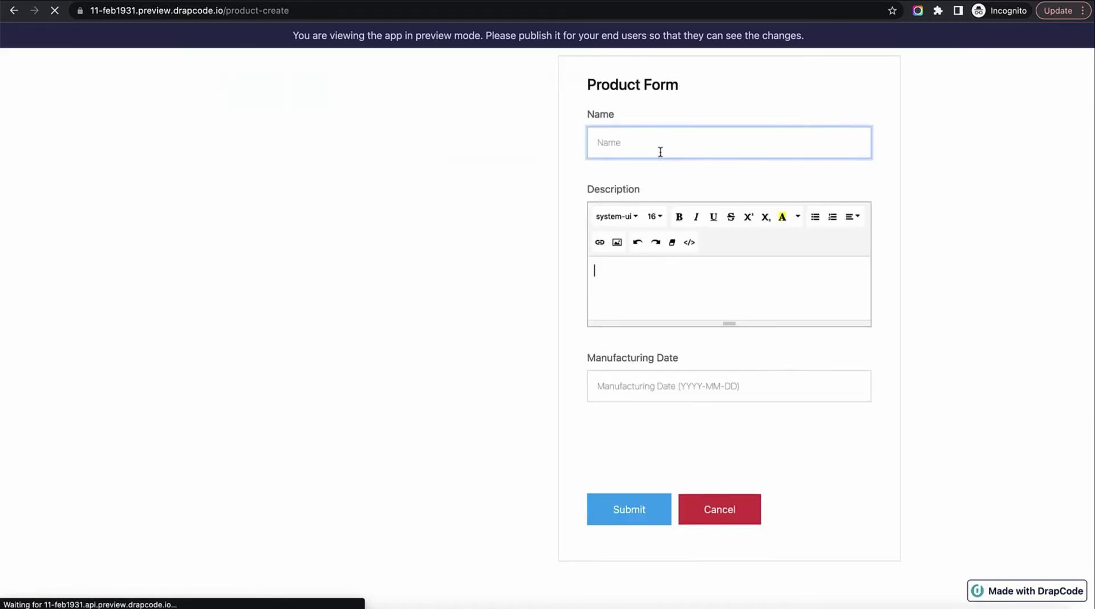
left_click(620, 145)
key("ctrl+v")
left_click(608, 144)
key("BackSpace")
type("2")
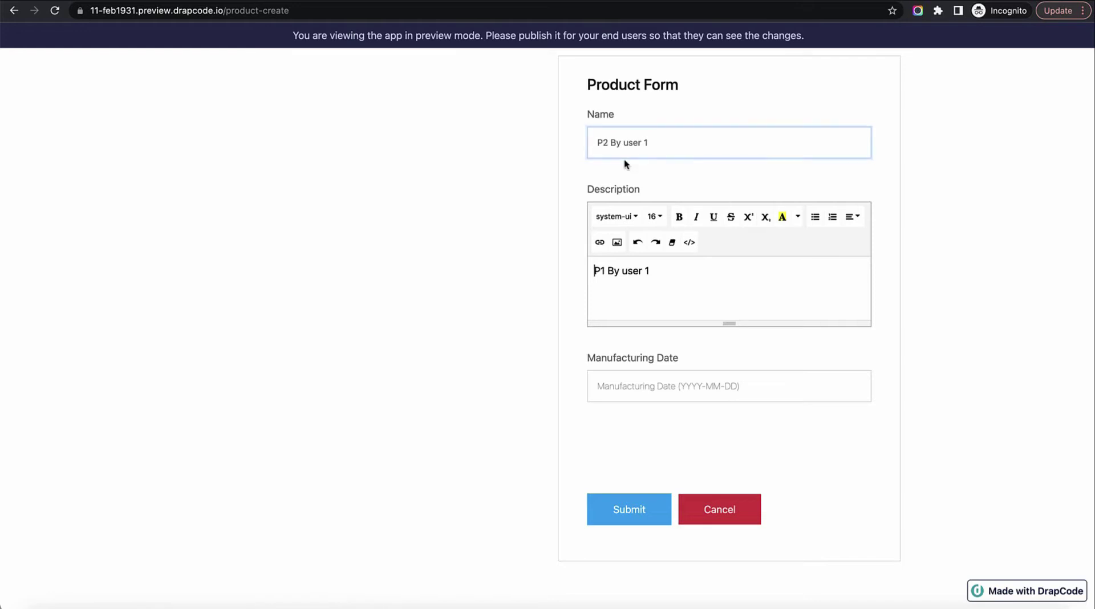
left_click(662, 387)
left_click(735, 505)
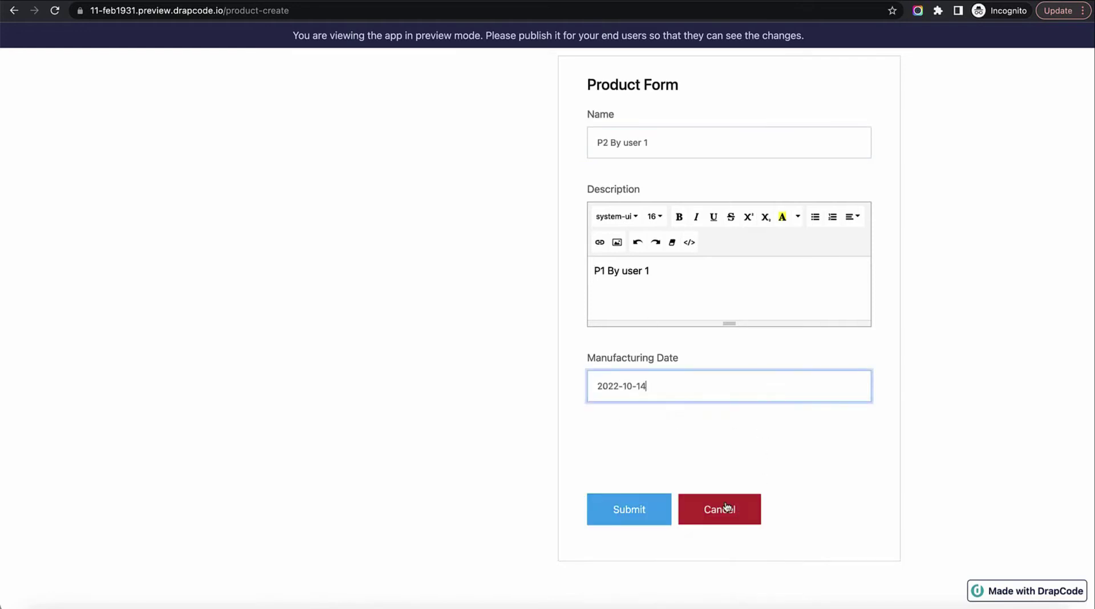
left_click(644, 507)
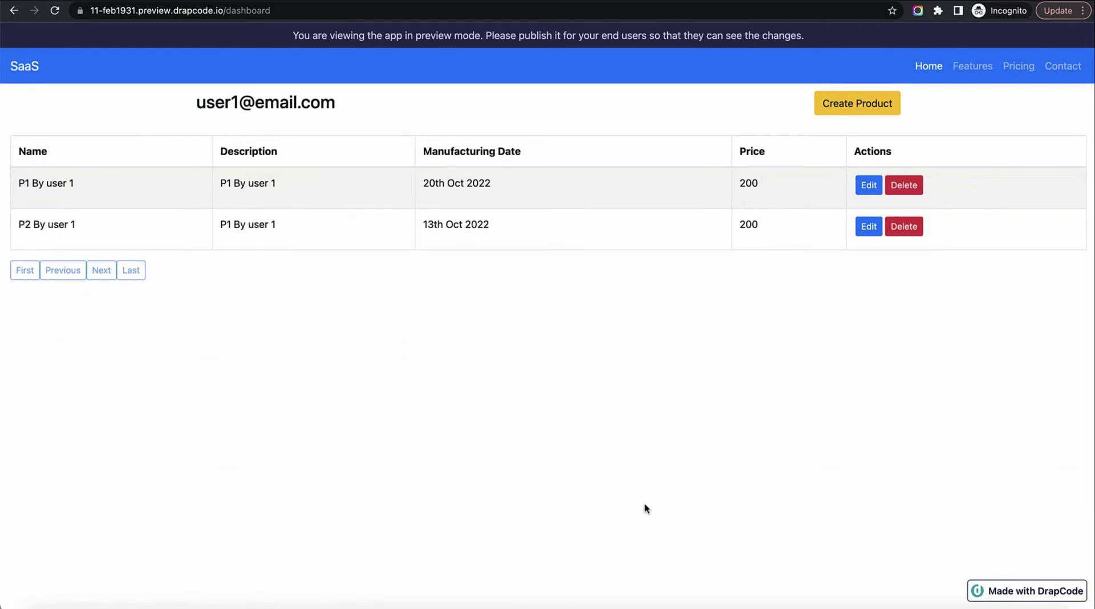
Step: Change the preview URL from dashboard to /login
double_click(260, 11)
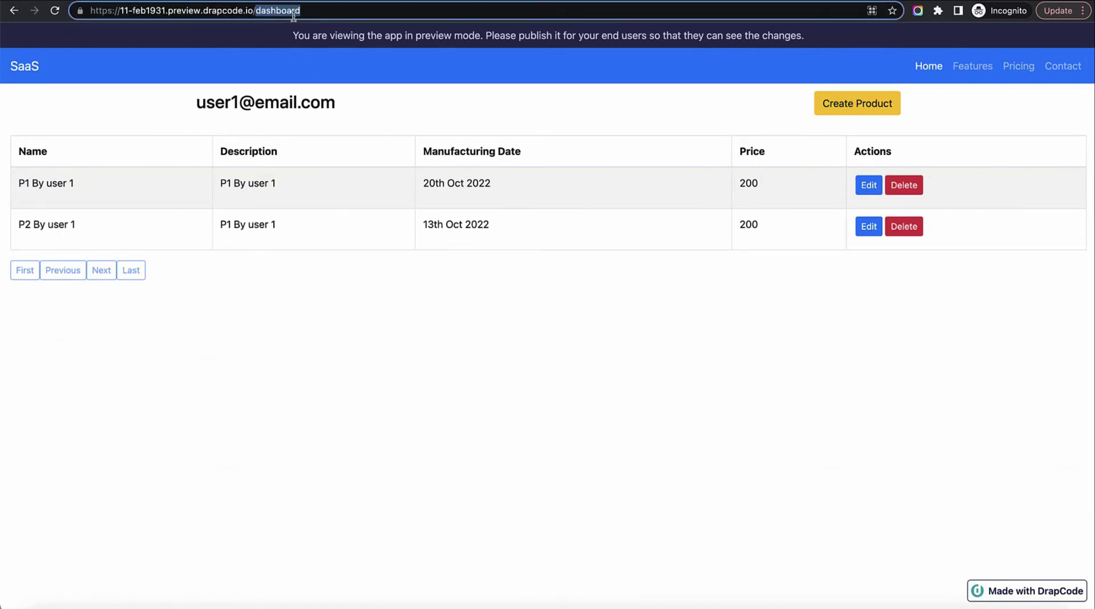
type("login")
key("Return")
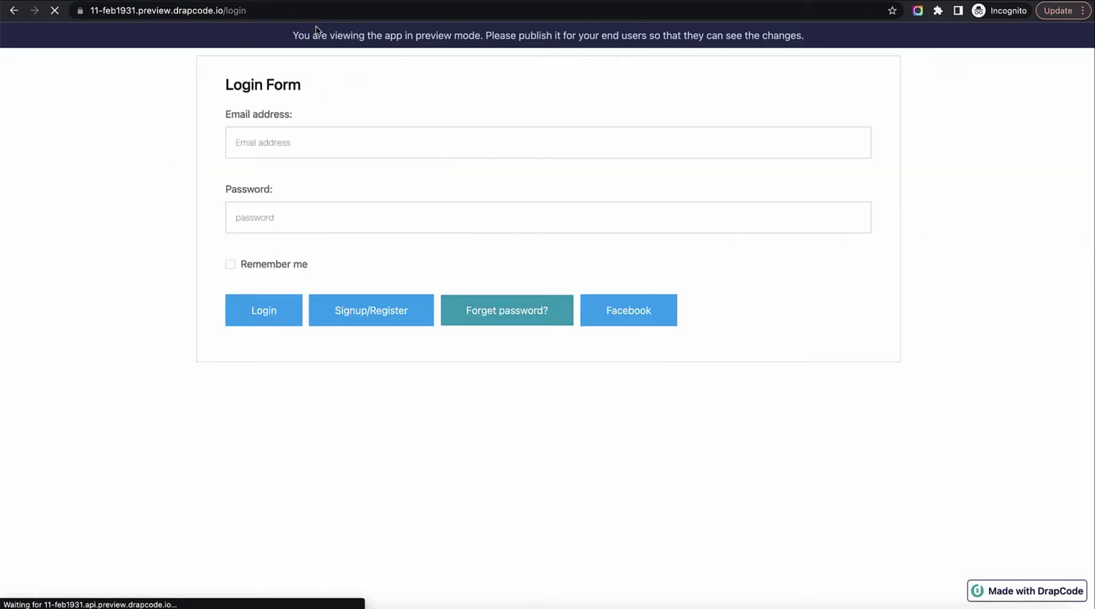
Step: Log in through the Login Form with the second user's e-mail and password
left_click(396, 141)
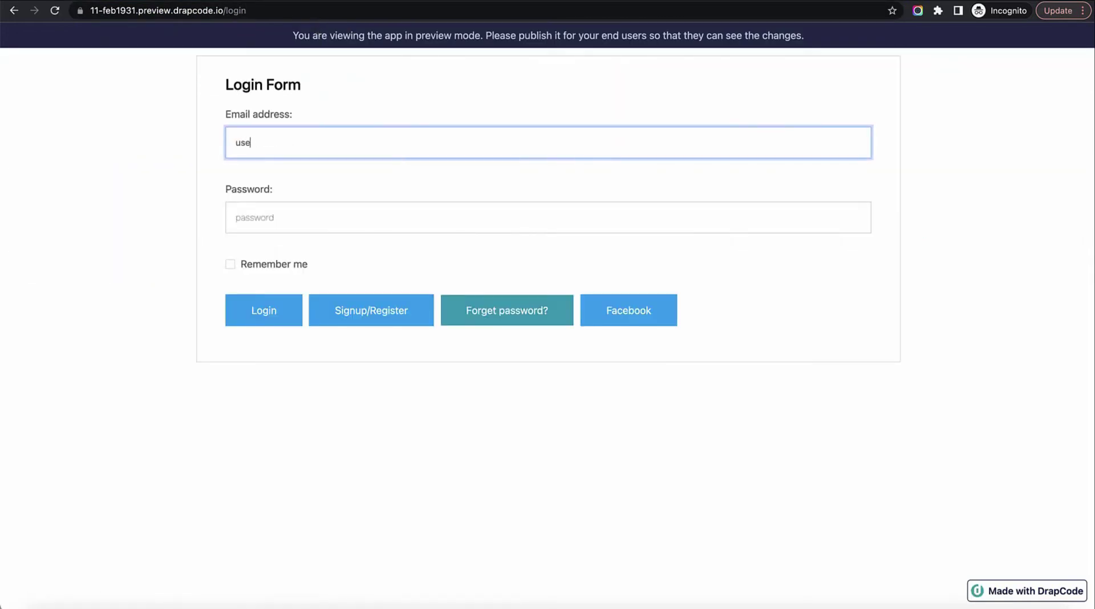
key("Tab")
key("Return")
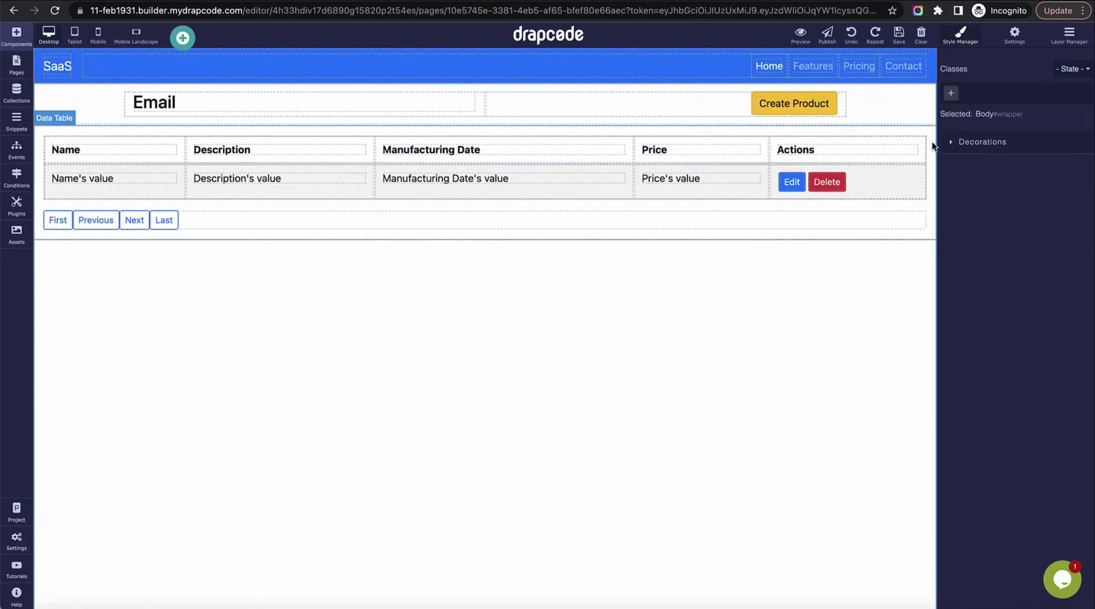
Step: Review the product Data Table's settings to confirm it pulls all Product items
left_click(931, 145)
left_click(928, 117)
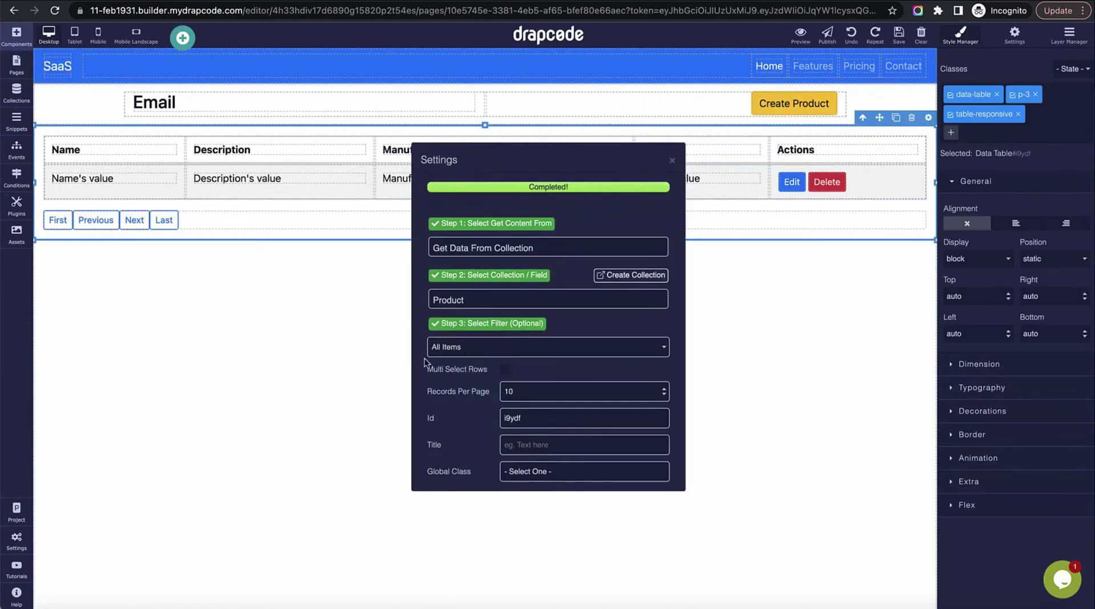
left_click(671, 161)
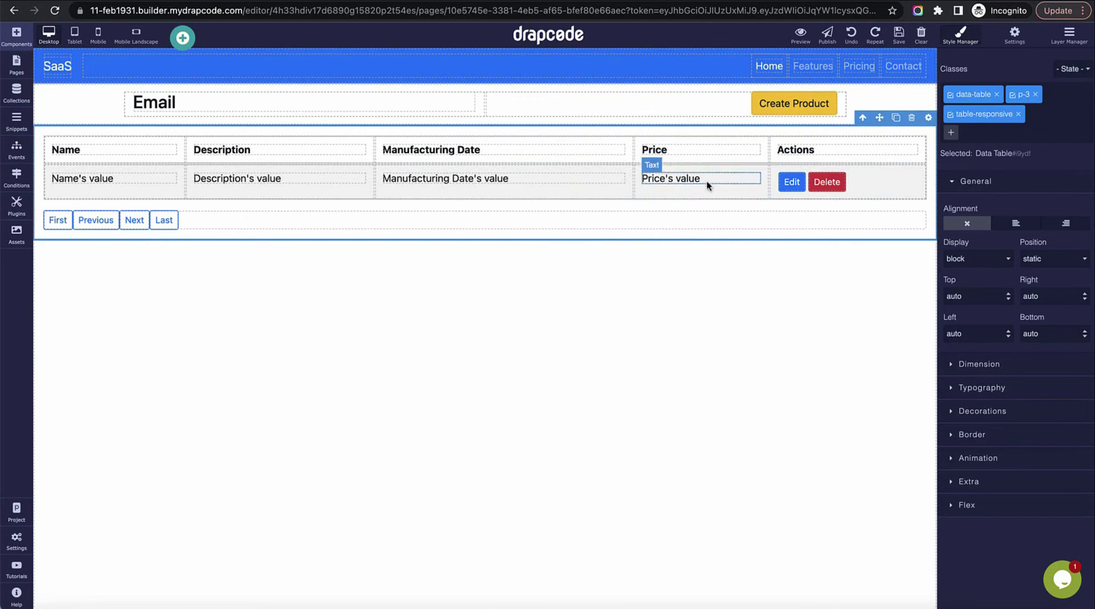
left_click(755, 304)
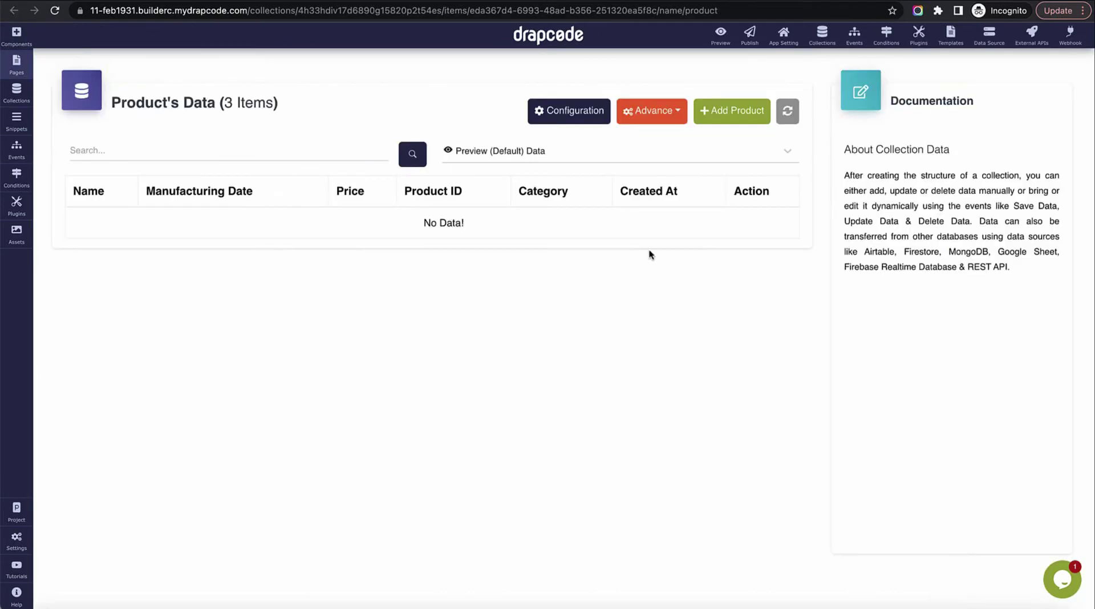
Step: Refresh the Product data and inspect the createdBy creator details of P2 and P1
left_click(789, 114)
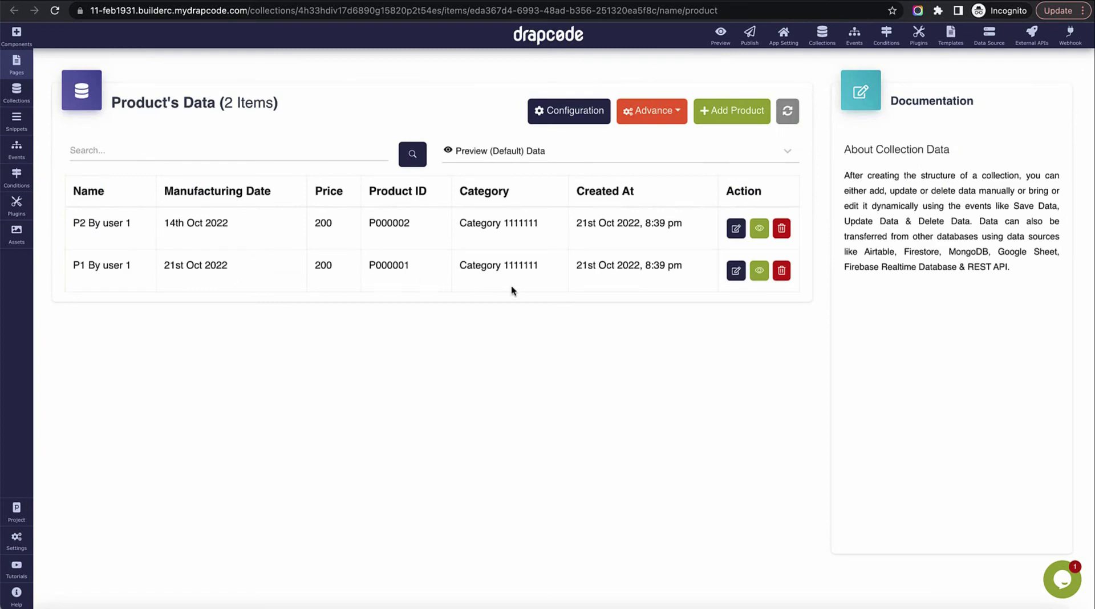
left_click(758, 230)
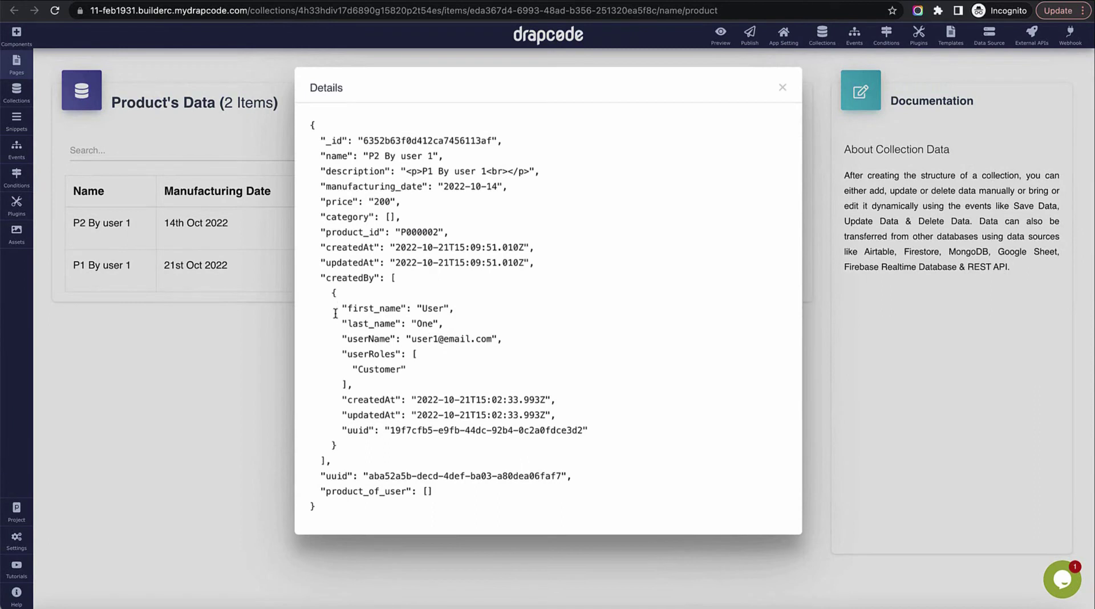
left_click_drag(321, 278, 420, 458)
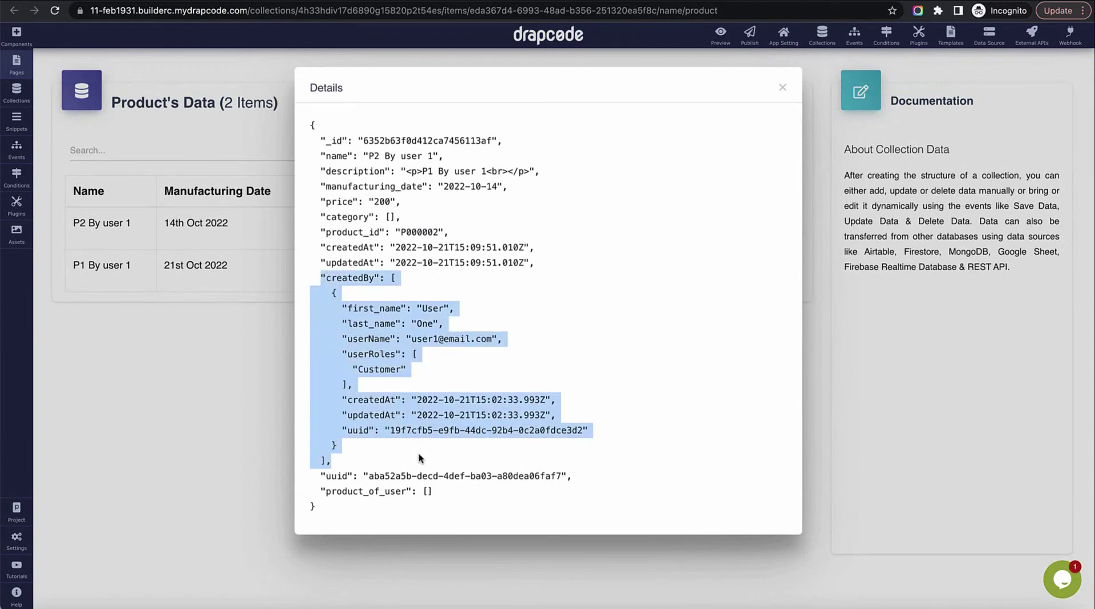
double_click(376, 279)
double_click(444, 338)
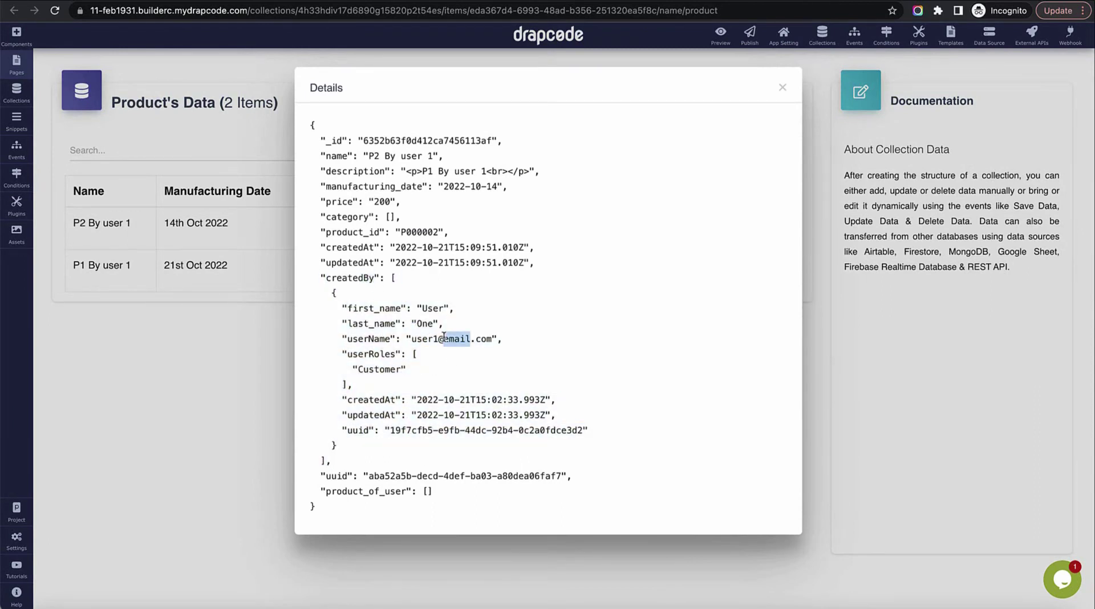
left_click(782, 88)
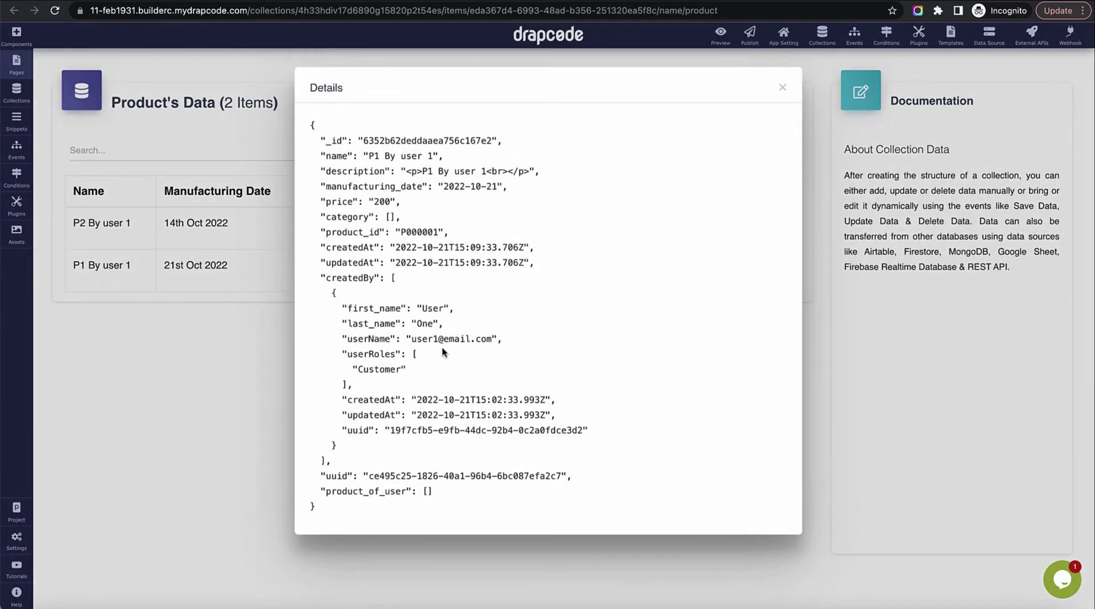
left_click_drag(428, 339, 459, 348)
left_click(782, 87)
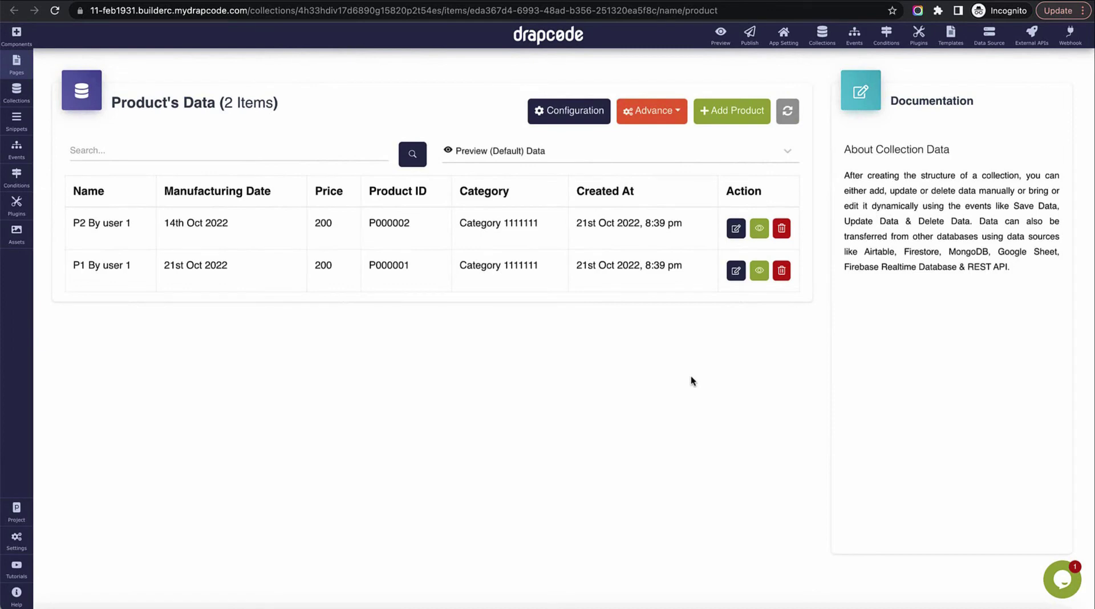